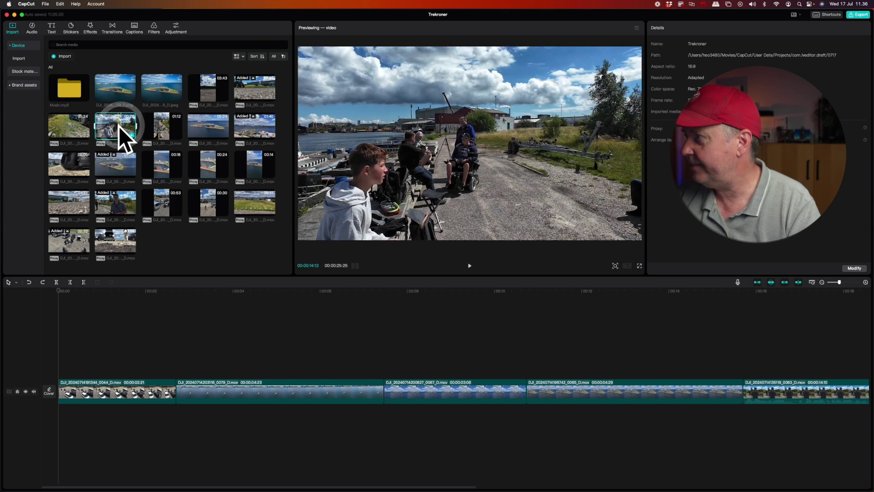
- Place one drone clip on a new track above the main clips and a second on a higher third track
left_click_drag(119, 126, 117, 362)
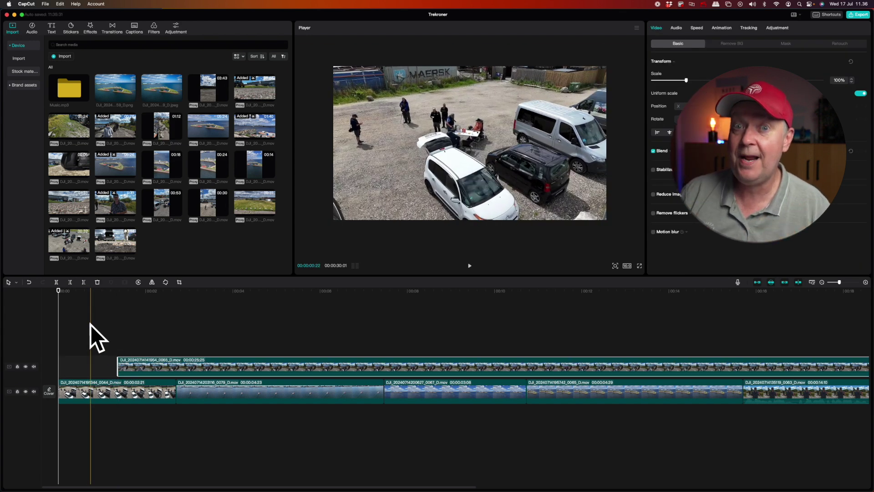
left_click(148, 294)
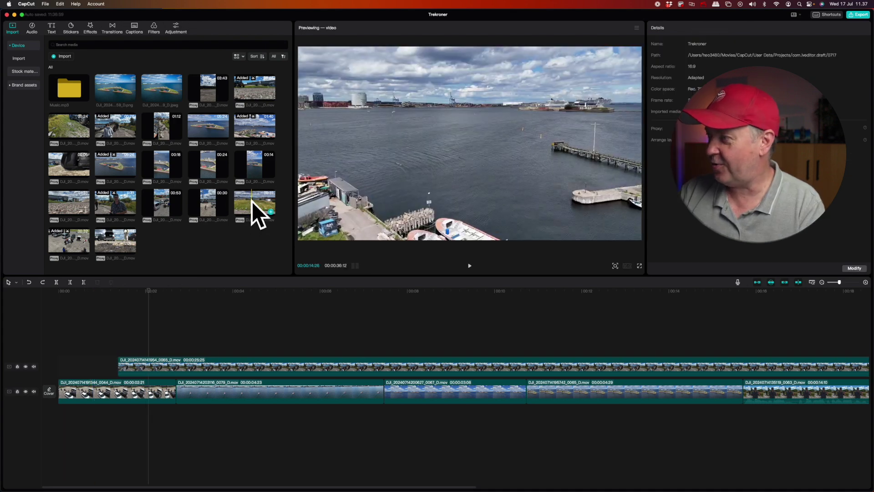
left_click_drag(252, 202, 147, 343)
left_click_drag(147, 308, 160, 335)
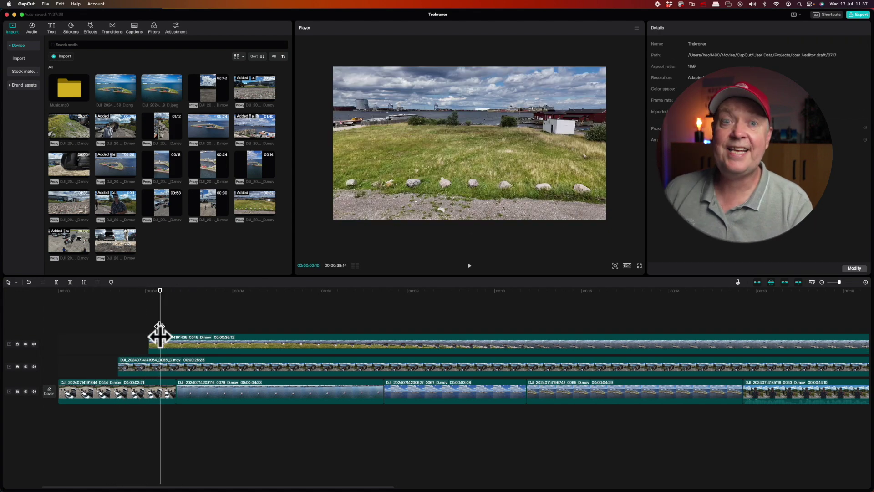
- Delete the grass-field clip from the top track and select the remaining second-track overlay
left_click(190, 341)
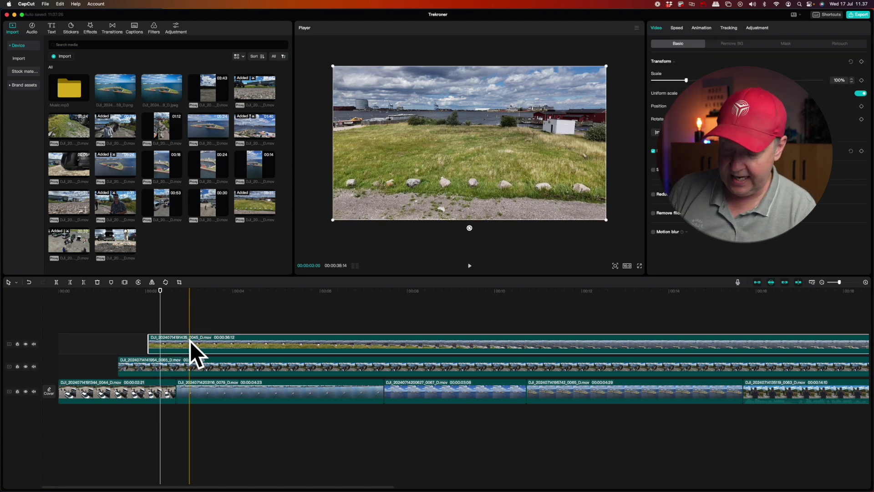
key("Delete")
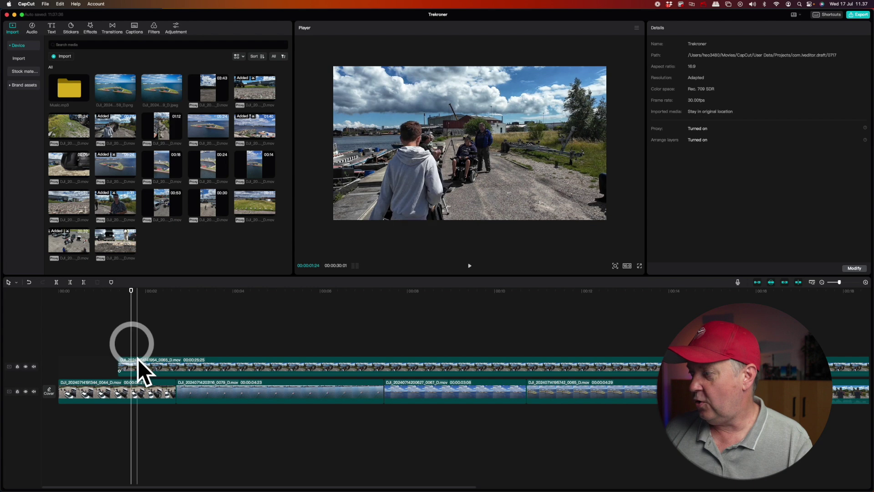
left_click(138, 358)
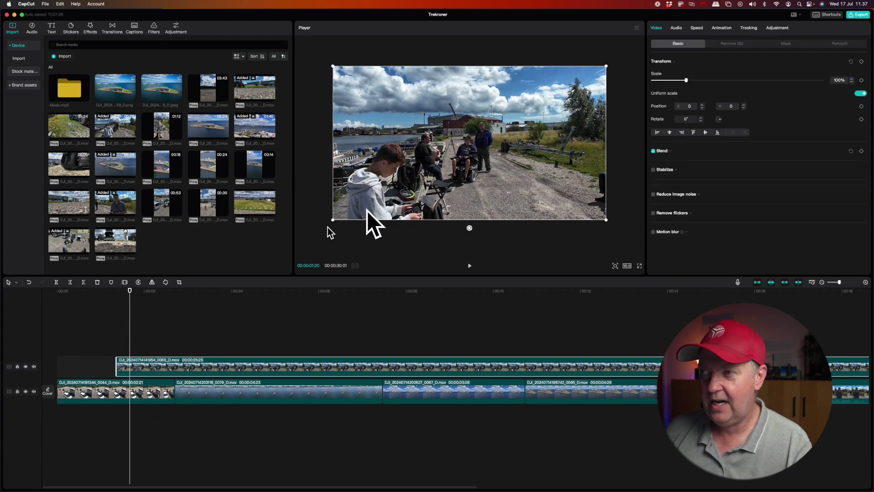
- Scale the overlay down to 40% and position it lower-left at X −676, Y 350
left_click_drag(687, 80, 672, 82)
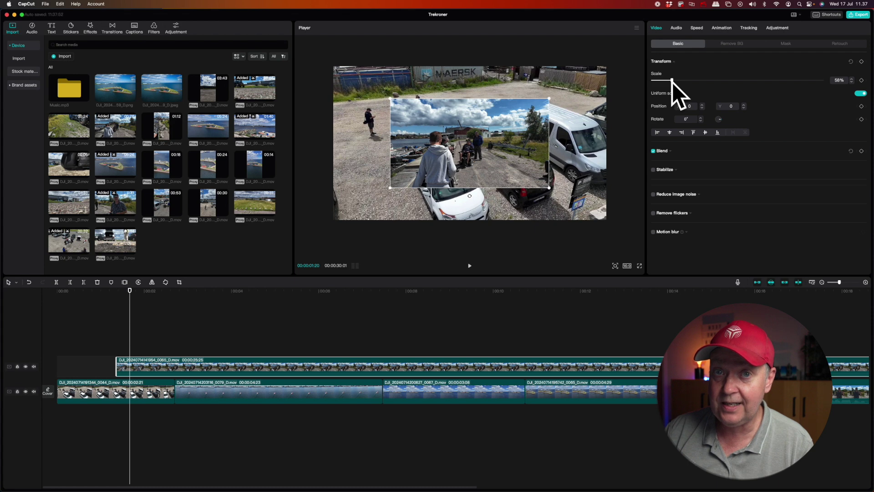
left_click_drag(489, 130, 441, 106)
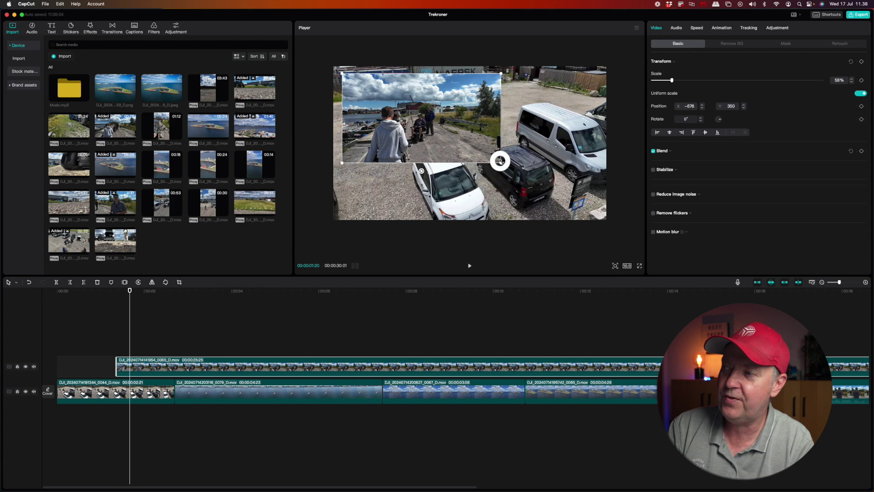
left_click_drag(500, 160, 411, 184)
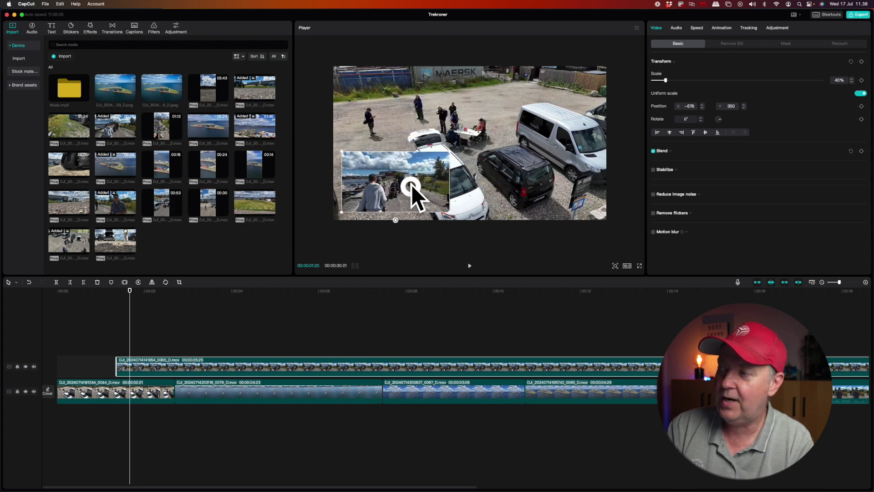
- Play back the edit briefly to preview the picture-in-picture inset
left_click(90, 311)
key("space")
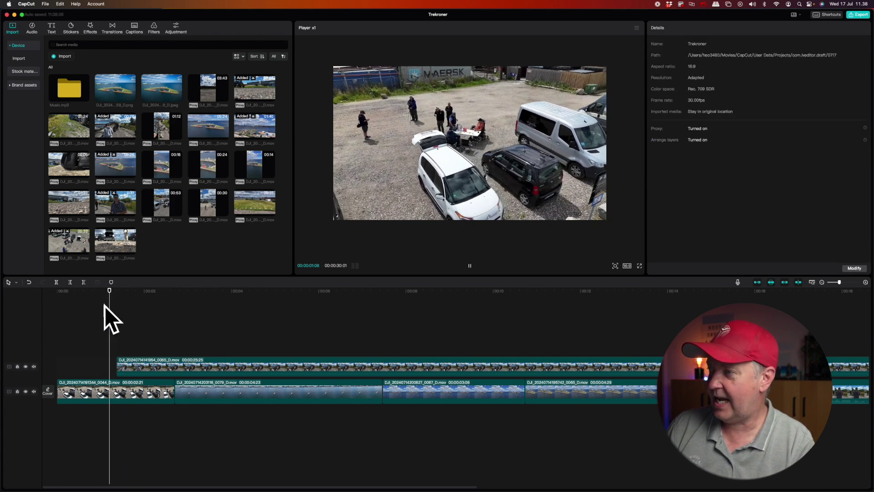
key("space")
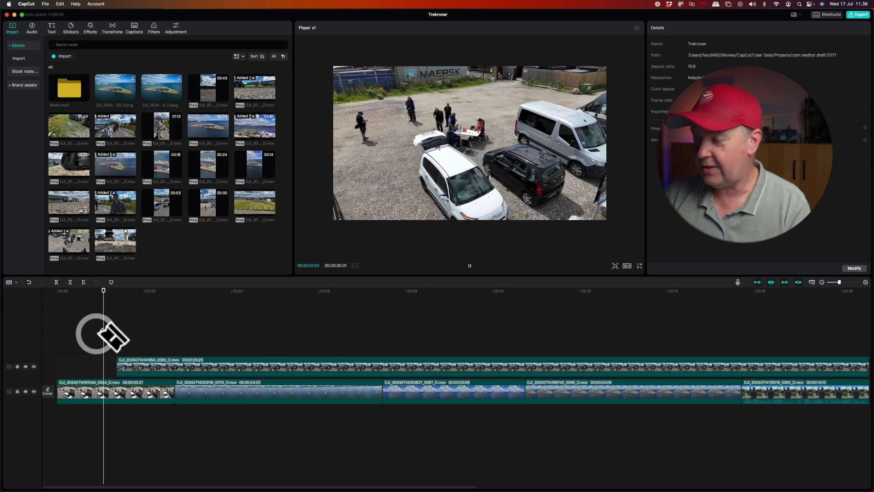
- Play to about four seconds, trim the 0079 clip at the playhead, then undo that trim
key("space")
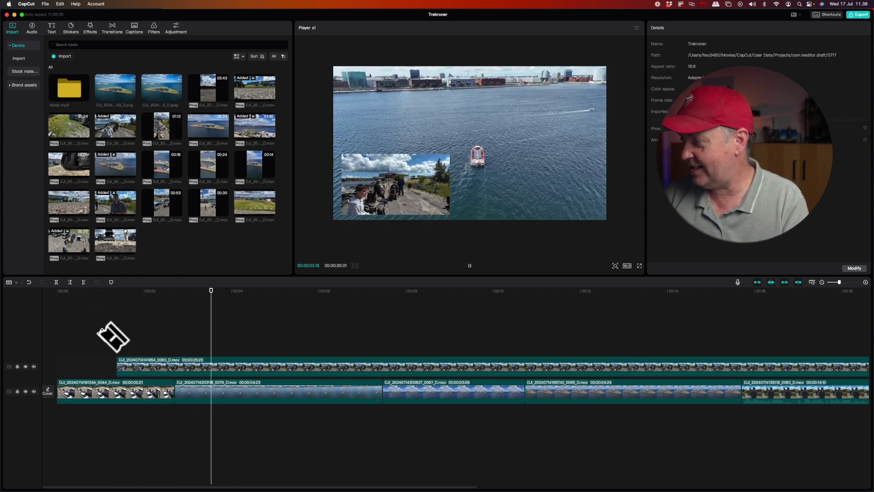
key("space")
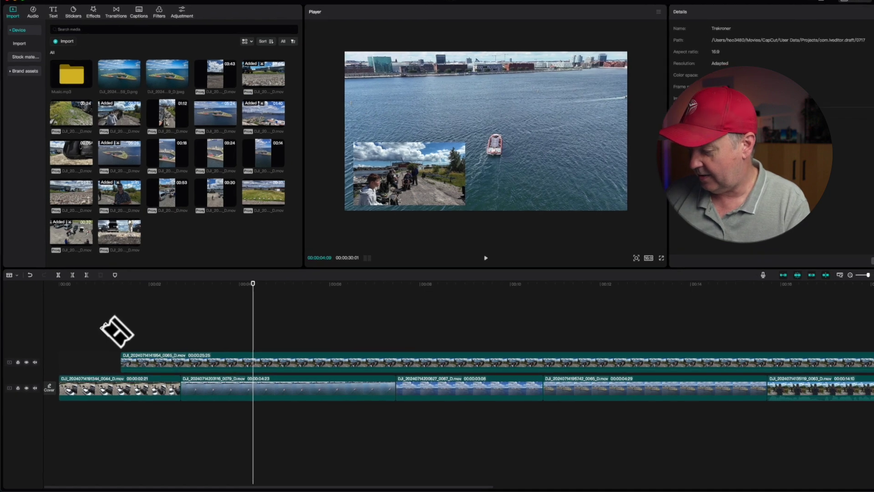
key("w")
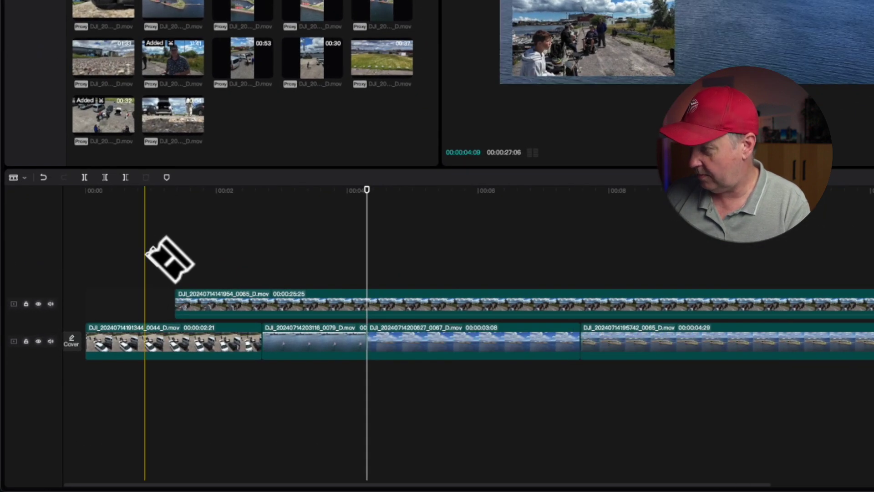
key("ctrl+z")
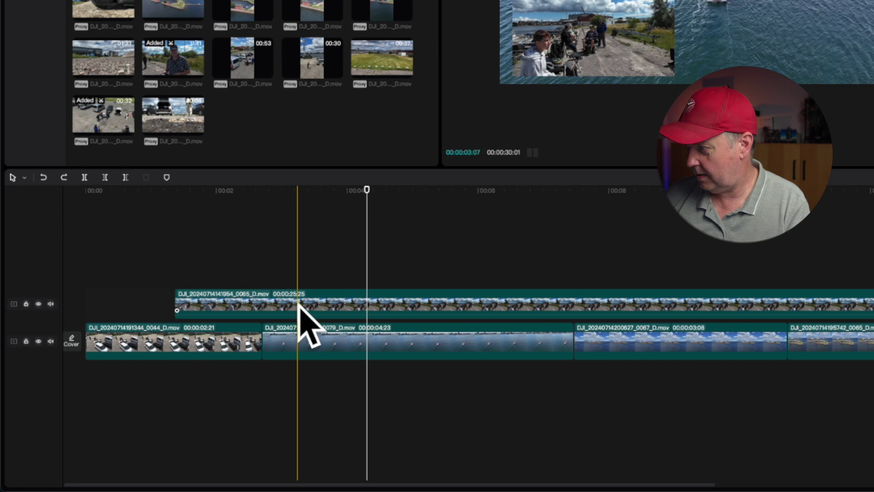
- Cut the 0065 overlay's tail, extend it to 00:00:02:25, and play it back
left_click(299, 304)
key("w")
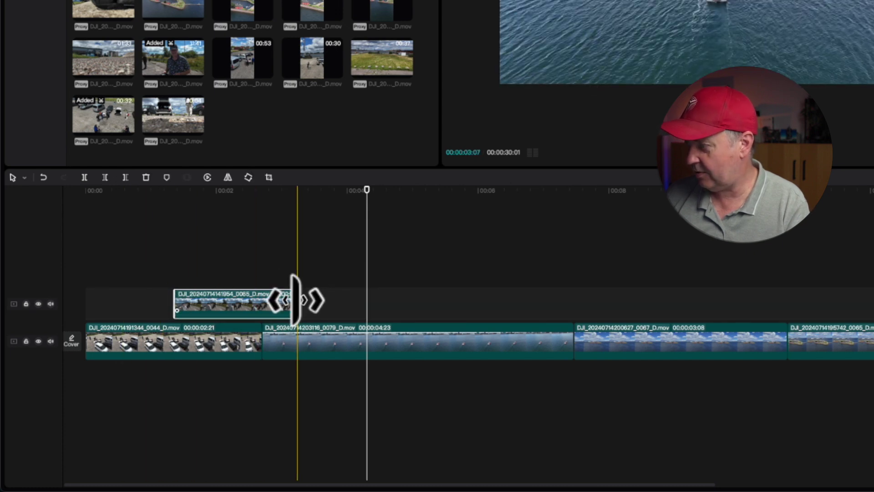
left_click_drag(293, 298, 361, 300)
left_click(131, 266)
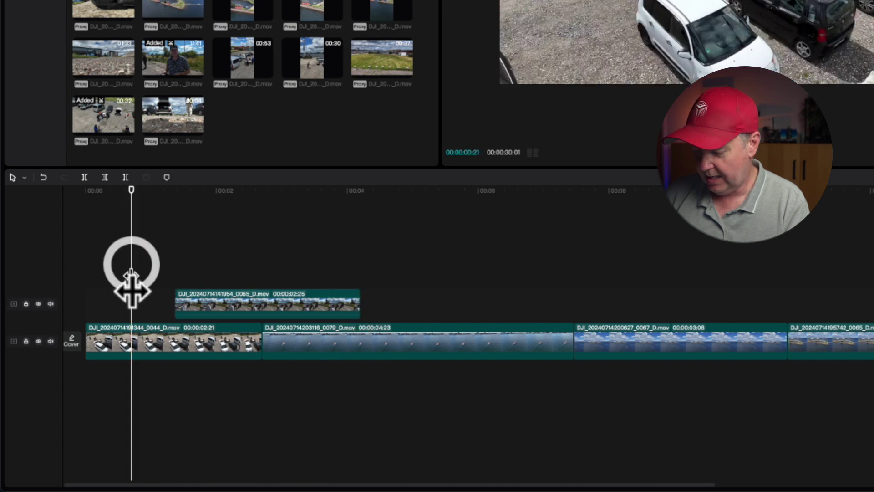
key("space")
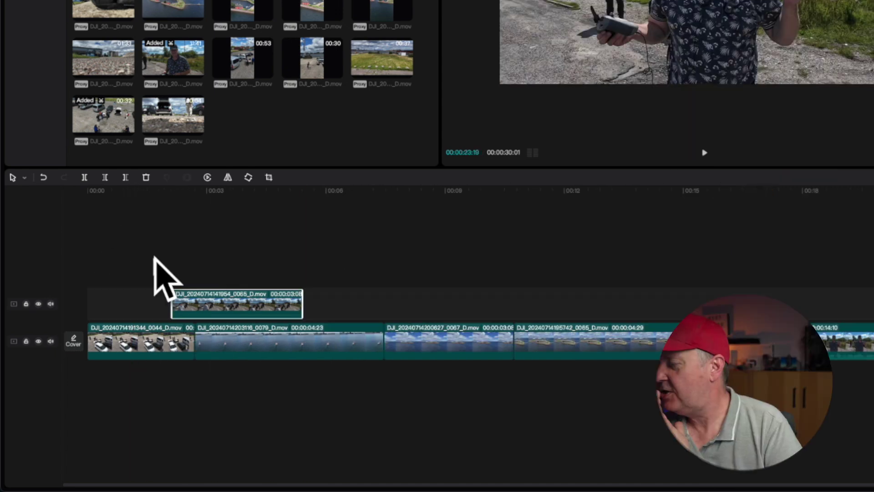
- Slide the 0065 overlay later above the second main clip, lengthen it to 00:00:04:23, and play
left_click(155, 261)
left_click_drag(192, 296, 211, 296)
left_click_drag(339, 298, 384, 299)
left_click(177, 264)
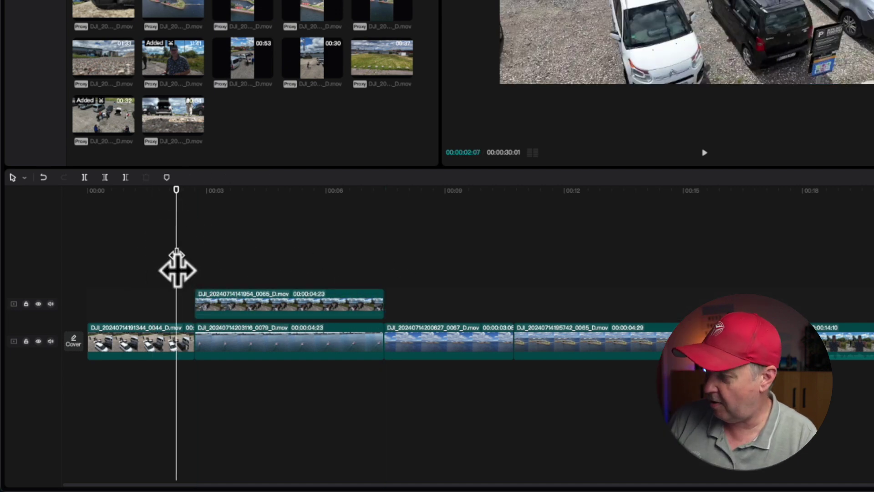
key("space")
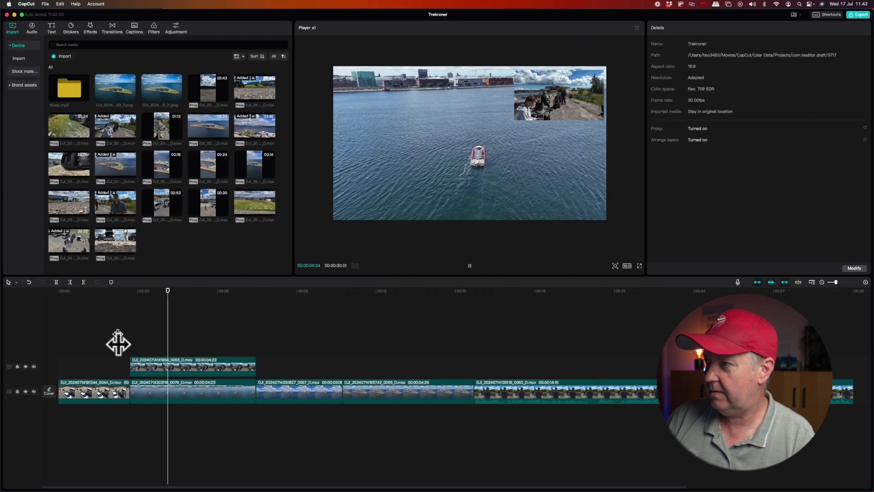
- Drag the overlay inset from the top-right to the upper-left of the frame and play back the edit
key("space")
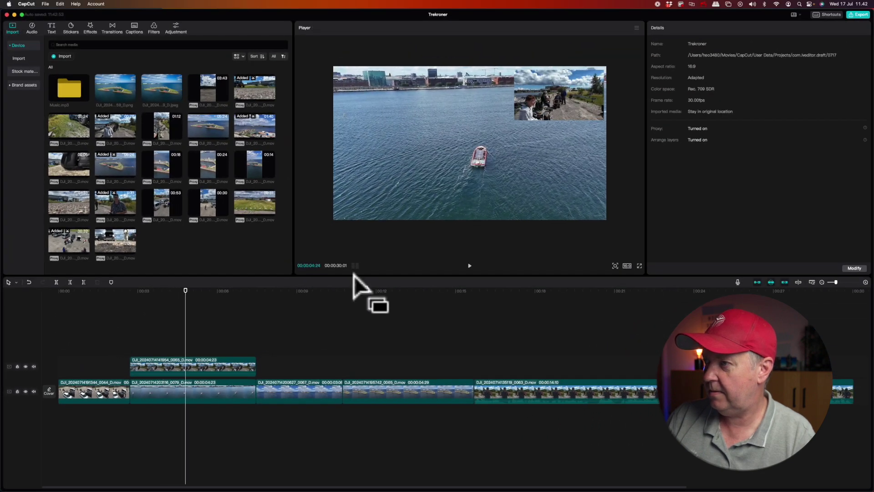
left_click(185, 365)
left_click_drag(562, 97, 385, 94)
left_click(94, 323)
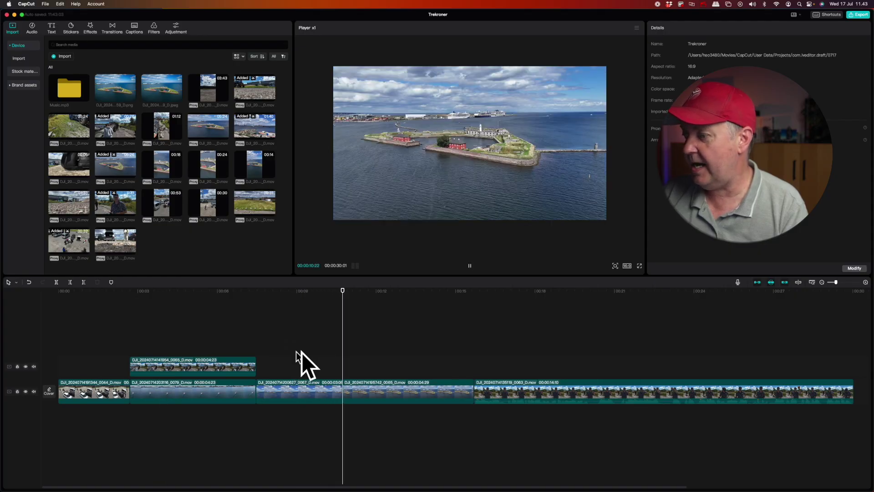
key("space")
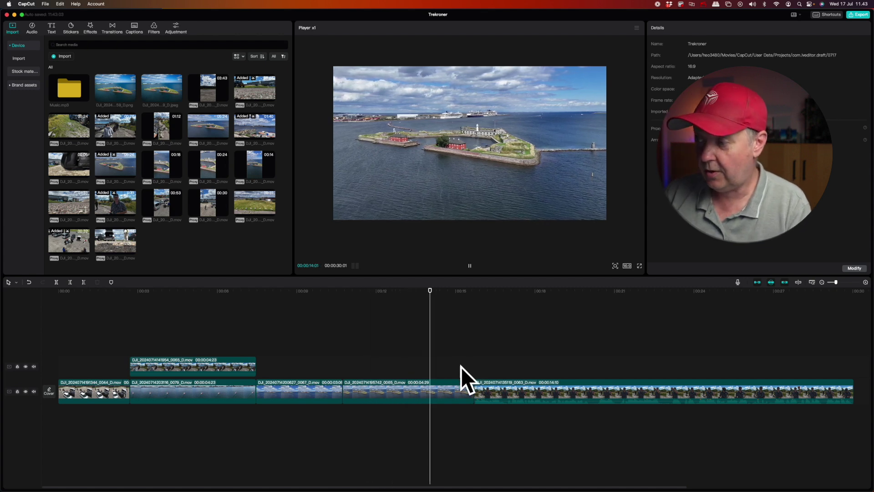
- Move the 0063 clip right after the second main clip, play from 00:05, then reposition the 0079 clip
left_click(419, 363)
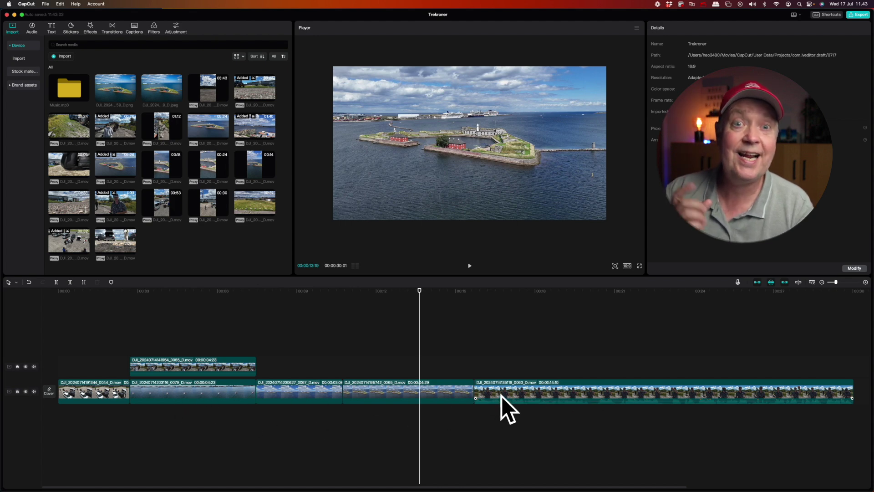
left_click_drag(506, 392, 270, 398)
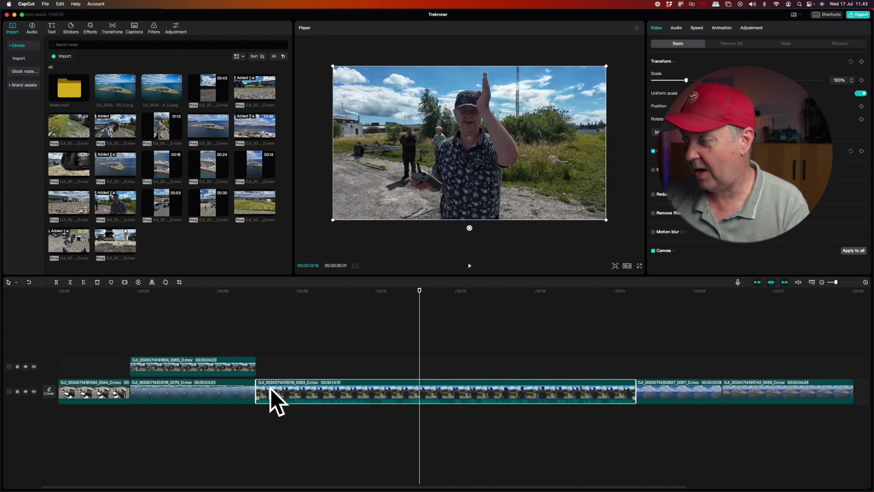
left_click(206, 316)
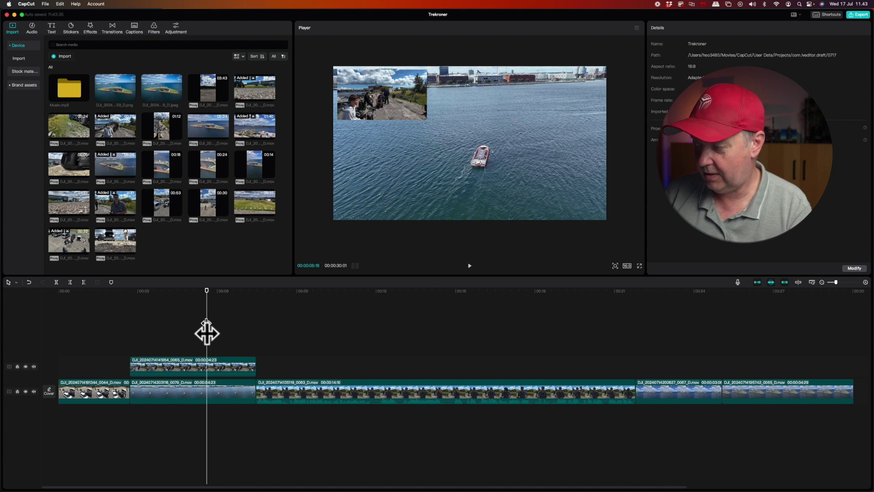
key("space")
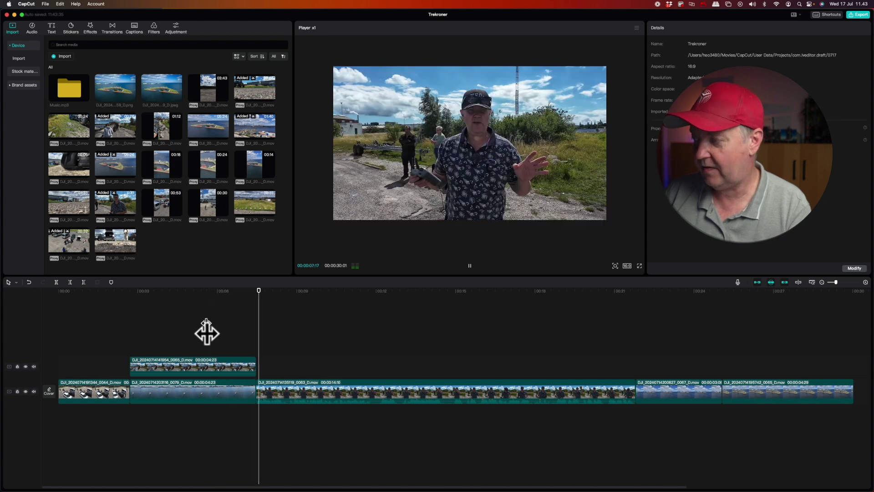
key("space")
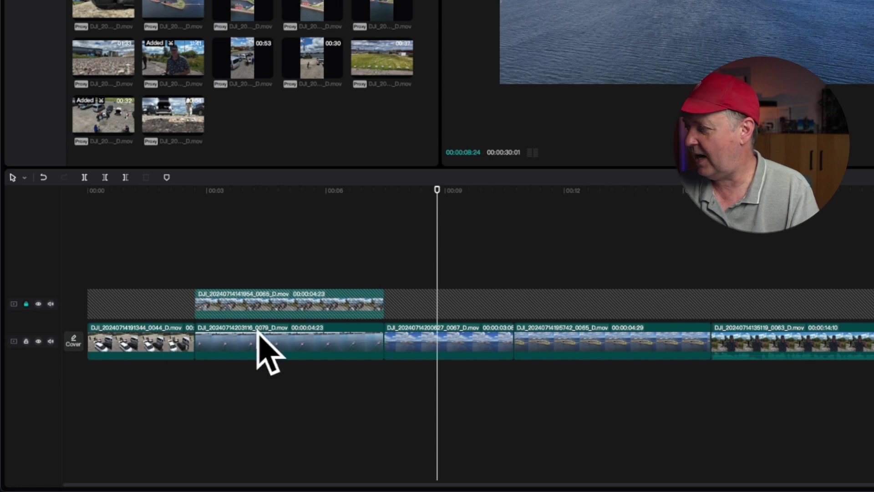
mouse_move(257, 333)
left_mouse_down()
mouse_move(370, 337)
mouse_move(248, 341)
mouse_move(254, 335)
left_mouse_up()
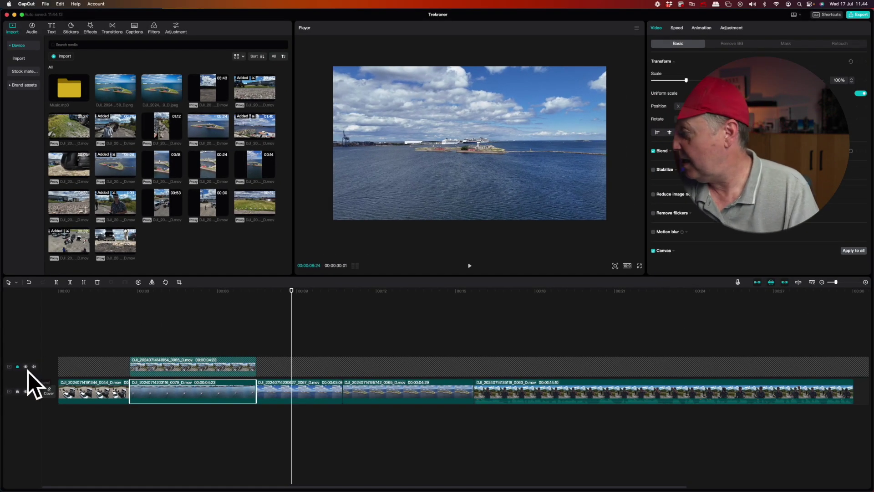
- Hide the overlay track and play the timeline without it
left_click(26, 366)
left_click(117, 343)
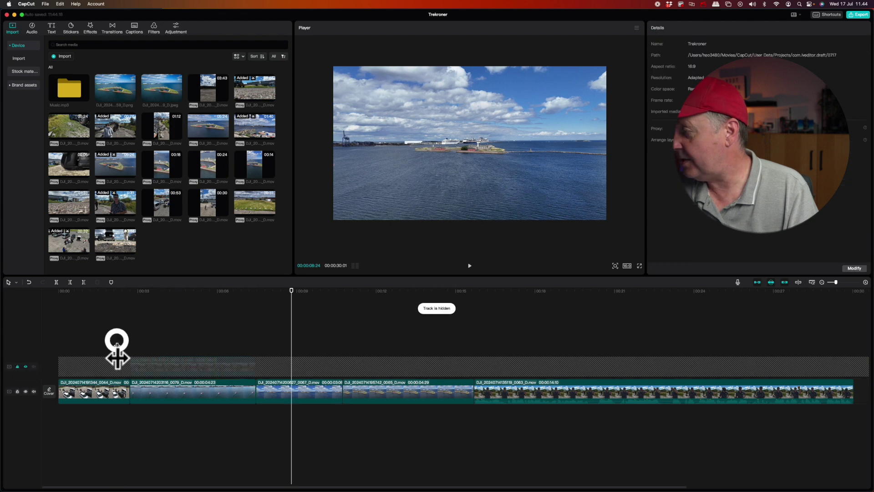
key("space")
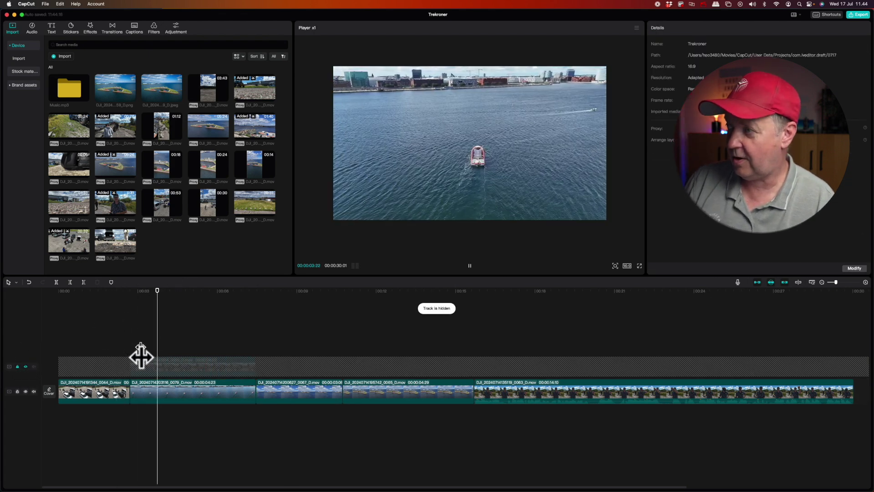
left_click(141, 356)
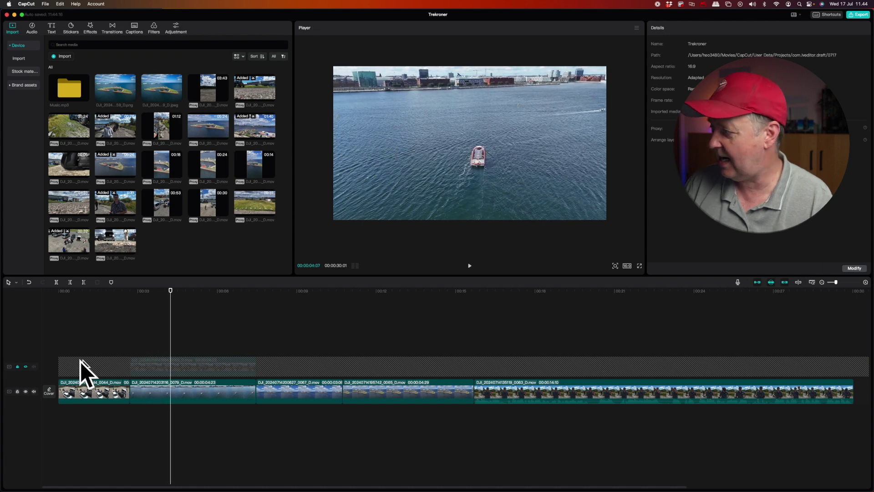
- Show and unlock the overlay track again, play the later part, and unmute the main track's audio
left_click(25, 367)
left_click(17, 367)
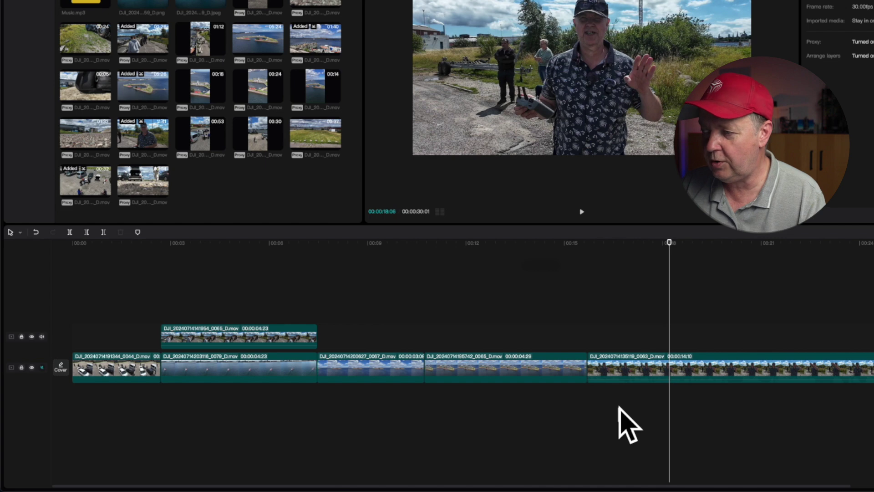
key("space")
left_click(605, 412)
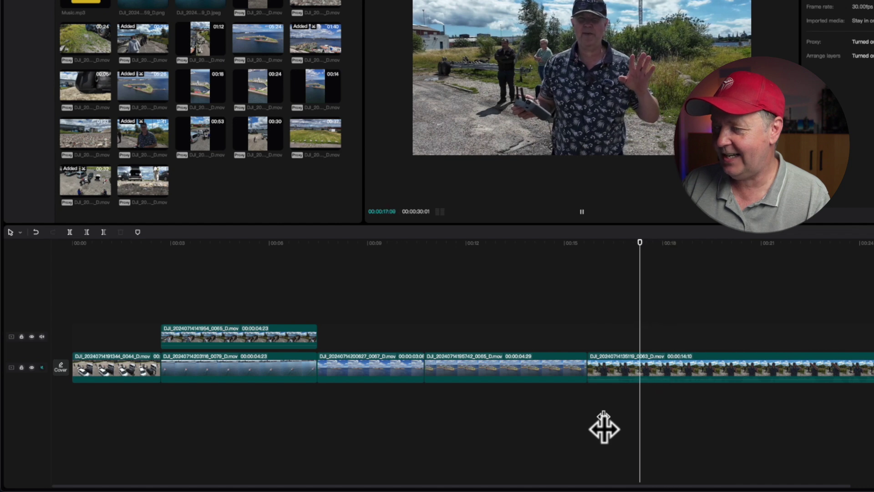
key("space")
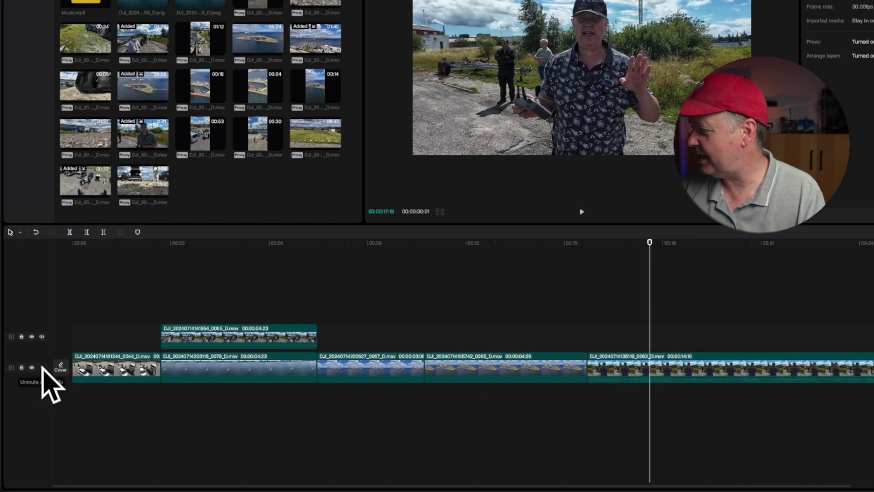
left_click(42, 367)
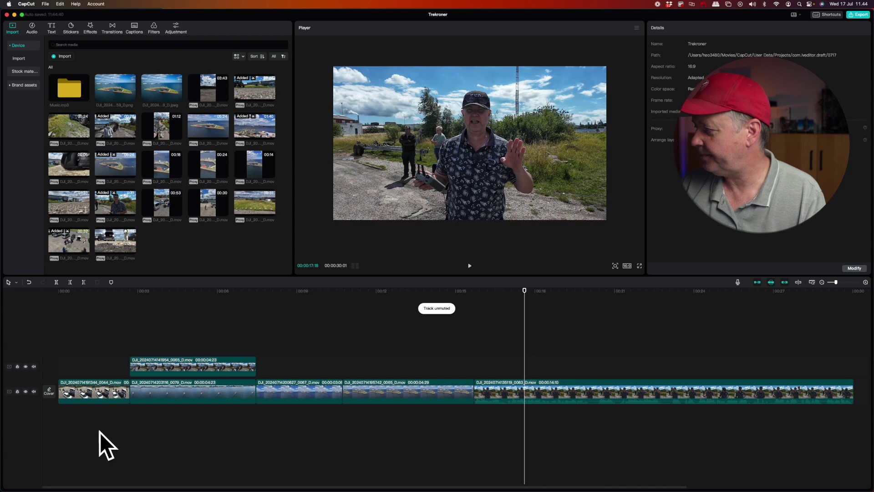